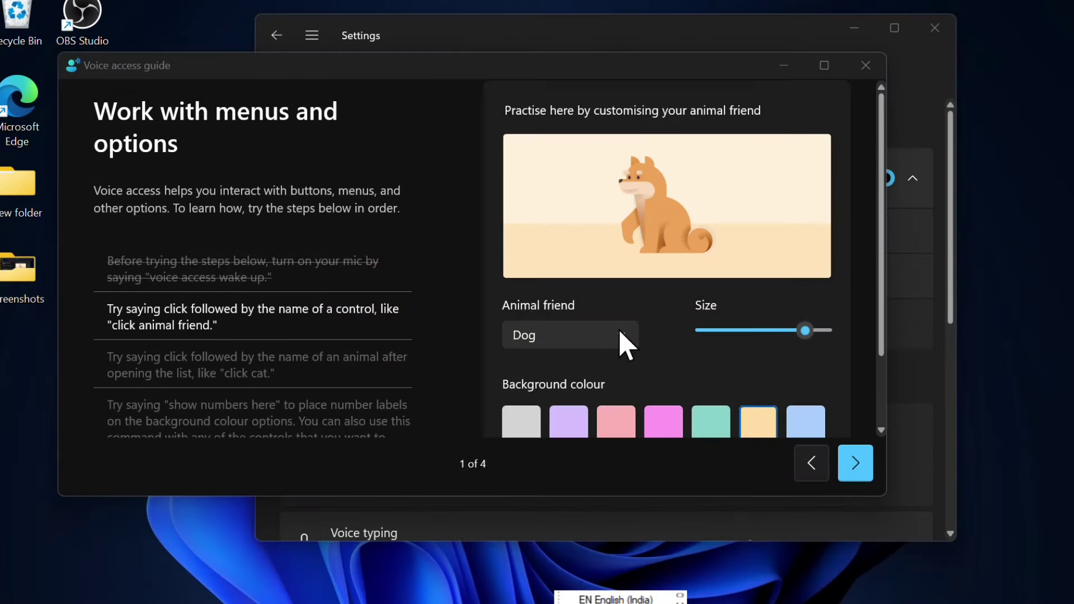
Change the Voice access practice animal to Cat, then back to Dog.
left_click(625, 343)
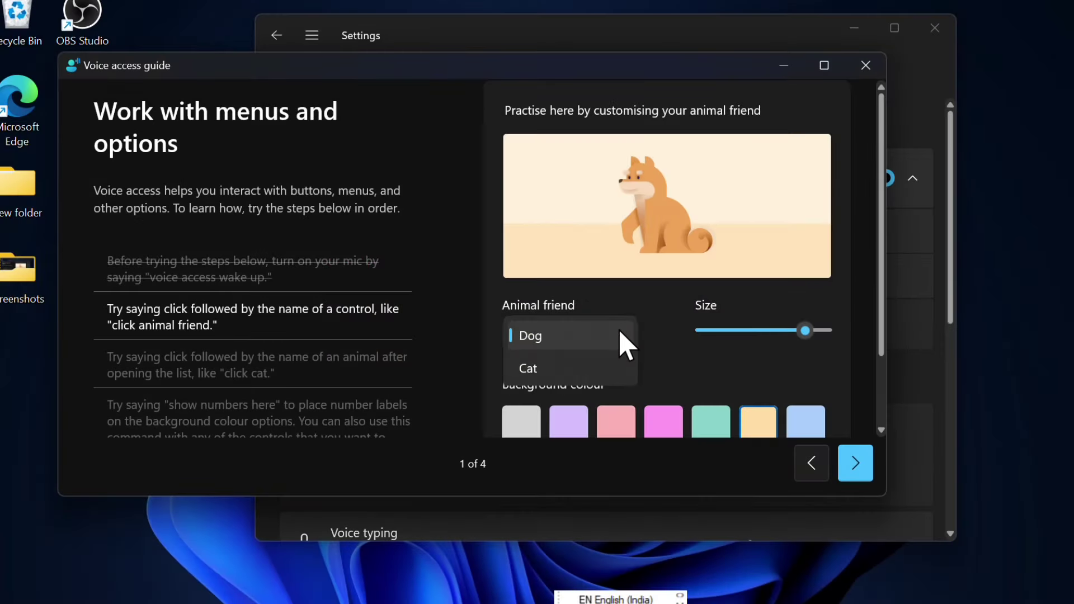
left_click(561, 369)
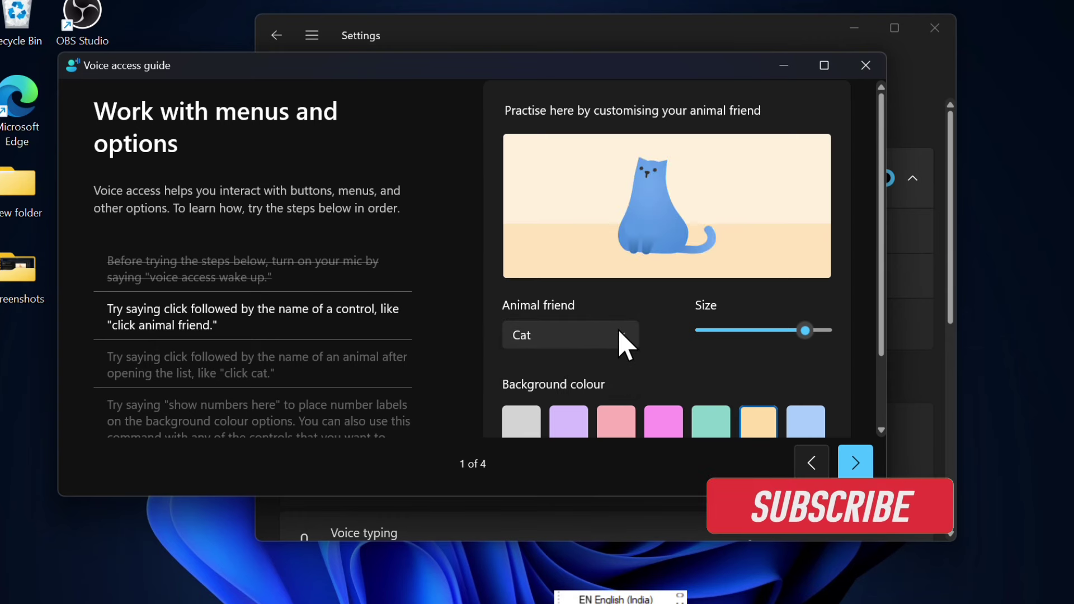
left_click(626, 343)
left_click(568, 306)
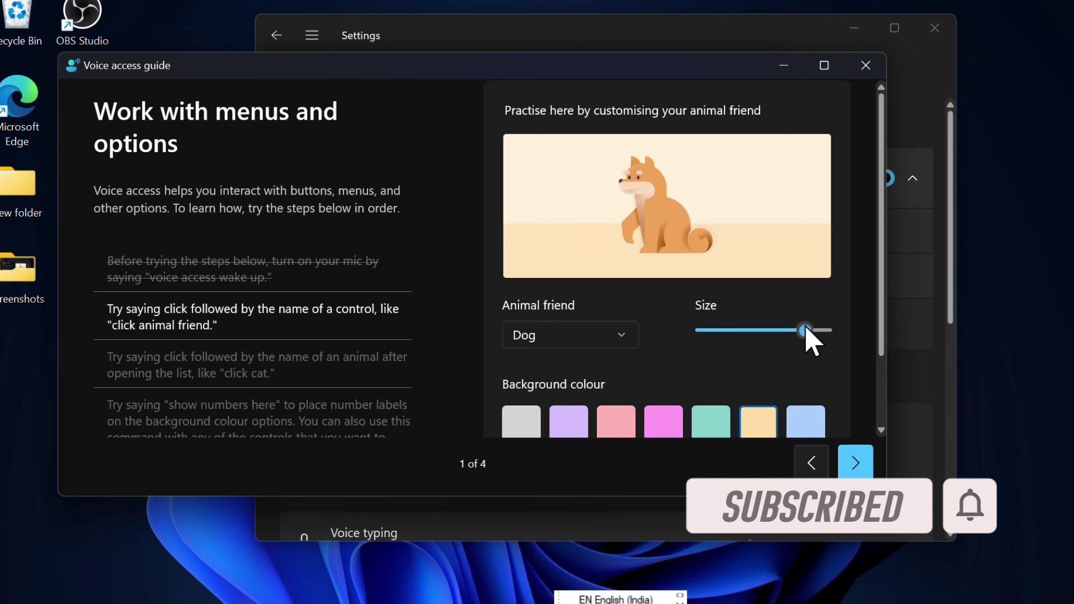
Enlarge the practice dog and try new background colours, starting with grey.
mouse_move(806, 333)
left_mouse_down()
mouse_move(820, 332)
mouse_move(787, 333)
mouse_move(819, 333)
left_mouse_up()
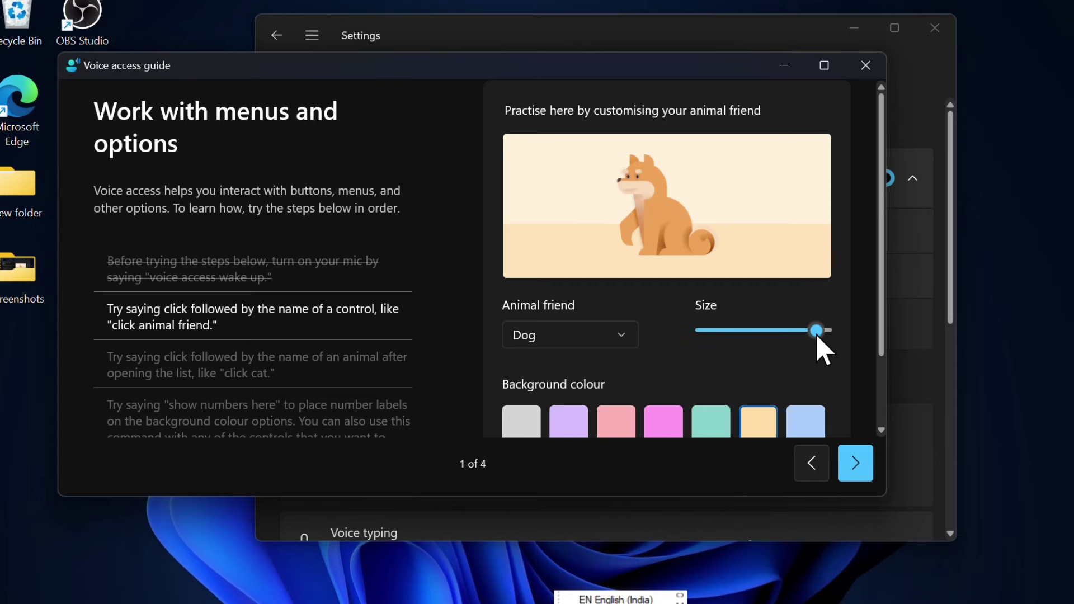
left_click(522, 422)
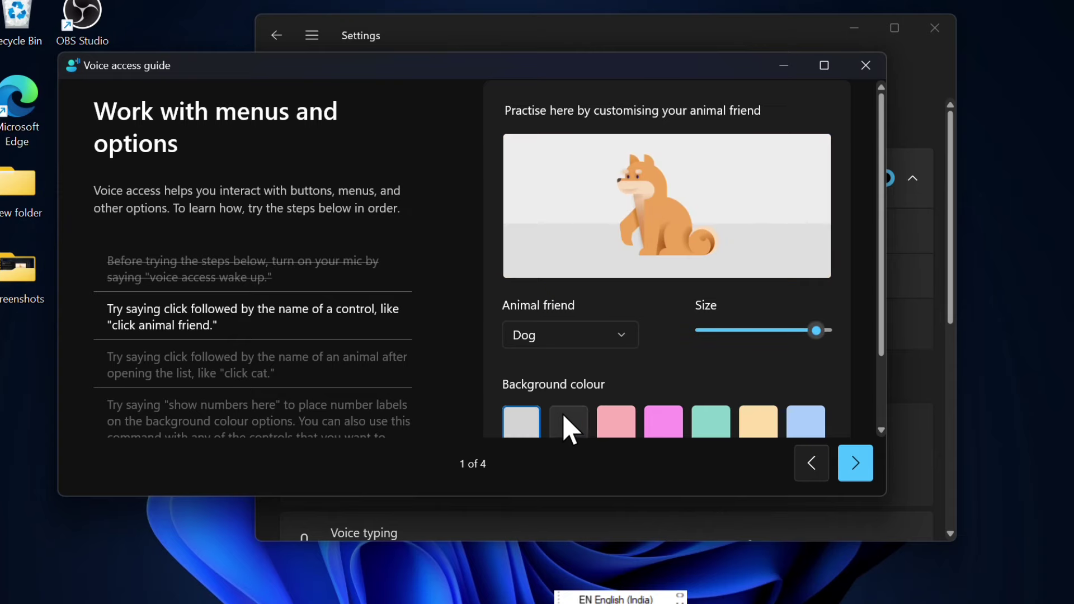
left_click(569, 421)
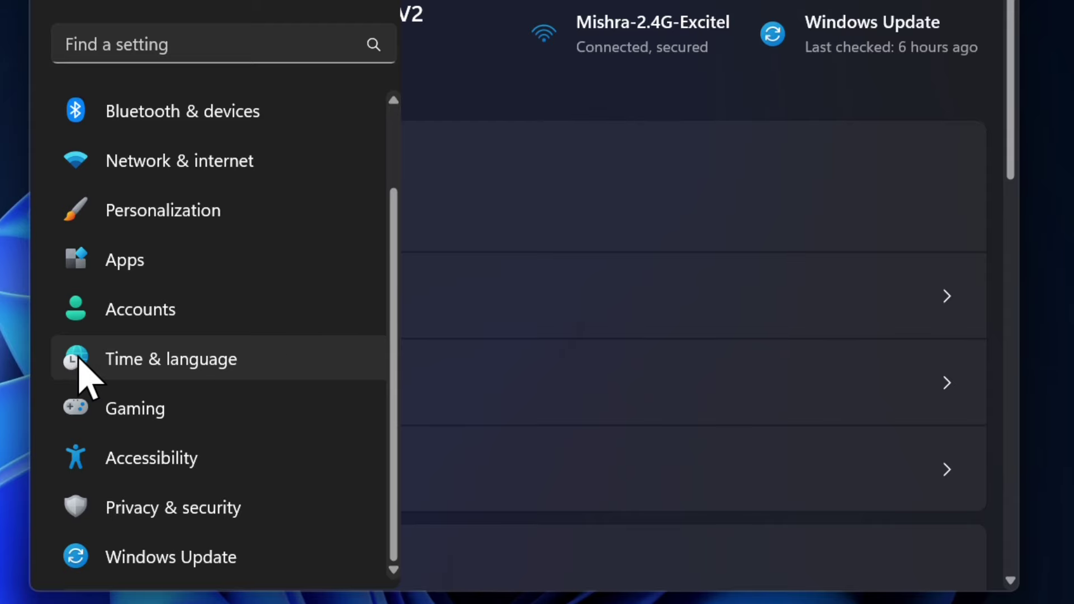
Go to Time & language and open its Speech page.
left_click(235, 360)
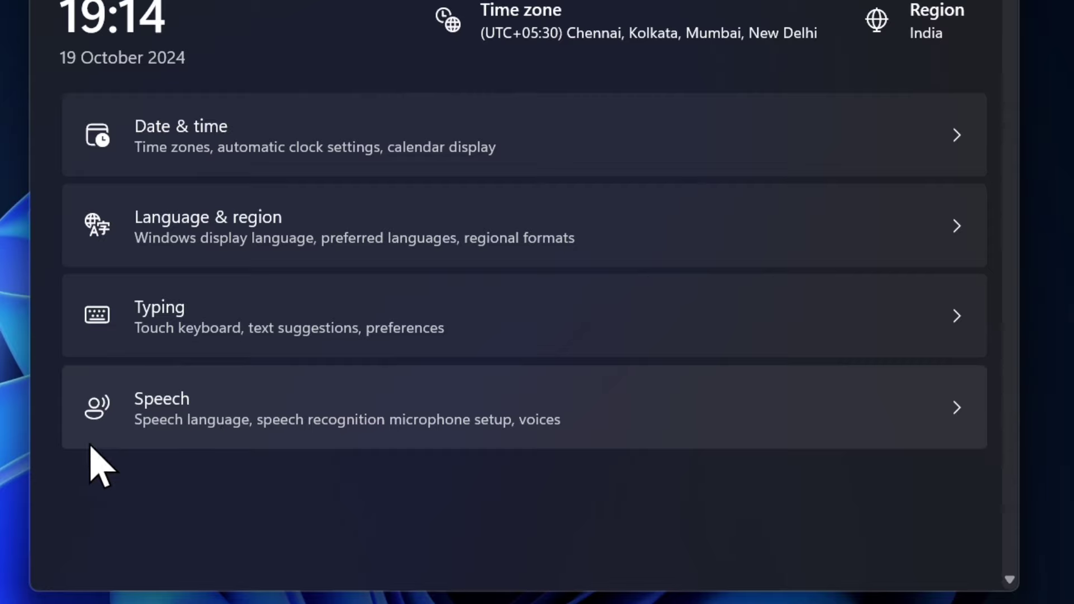
left_click(244, 403)
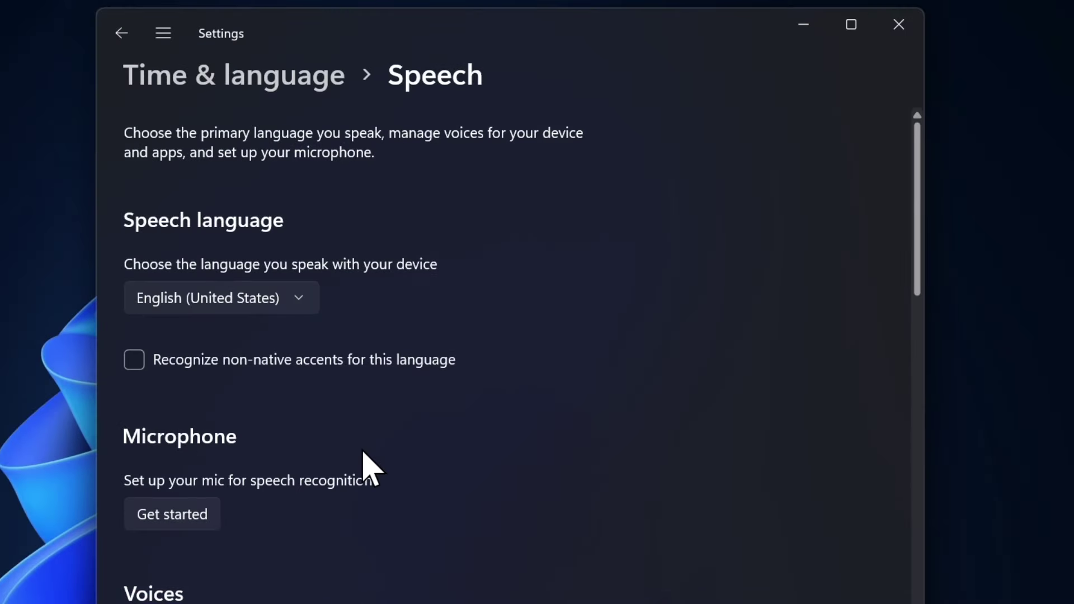
scroll(369, 468, "down", 3)
scroll(370, 469, "down", 2)
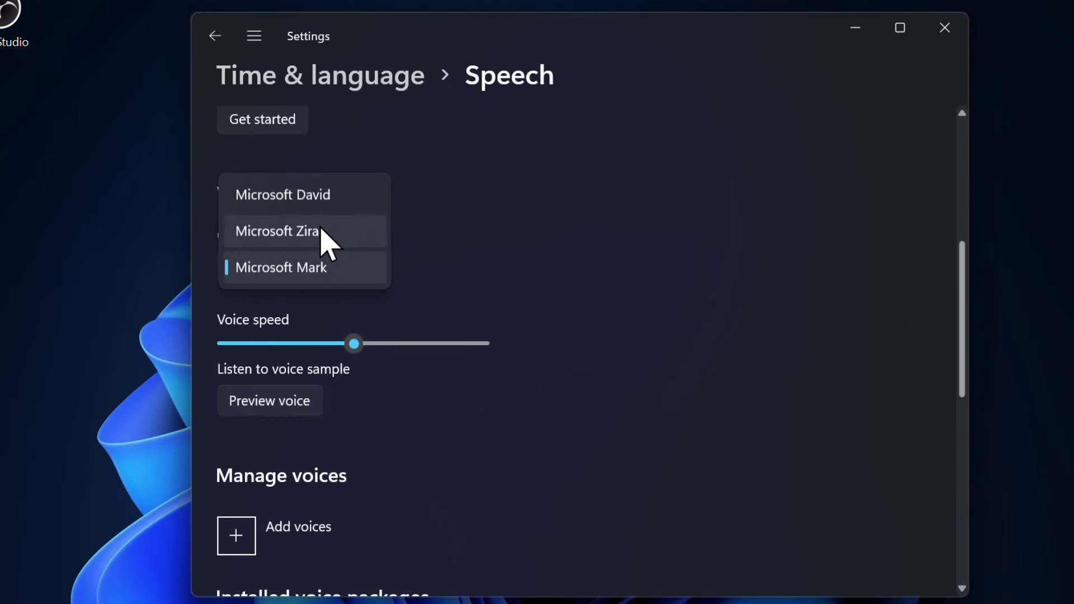
Pick Microsoft Zira, then Microsoft David, then Microsoft Mark as the voice.
left_click(325, 241)
left_click(376, 275)
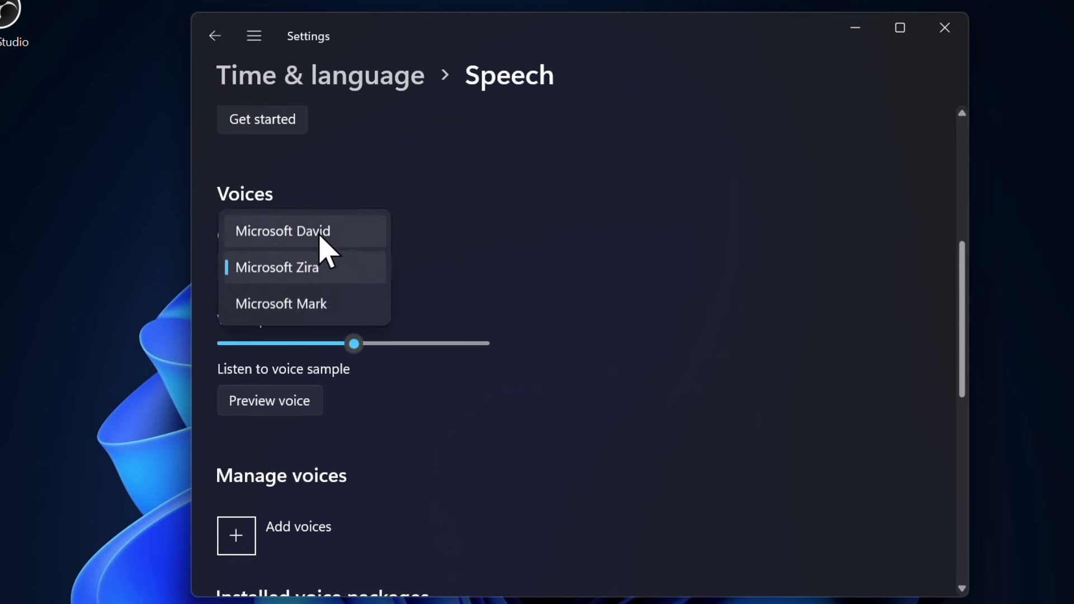
left_click(326, 235)
left_click(378, 270)
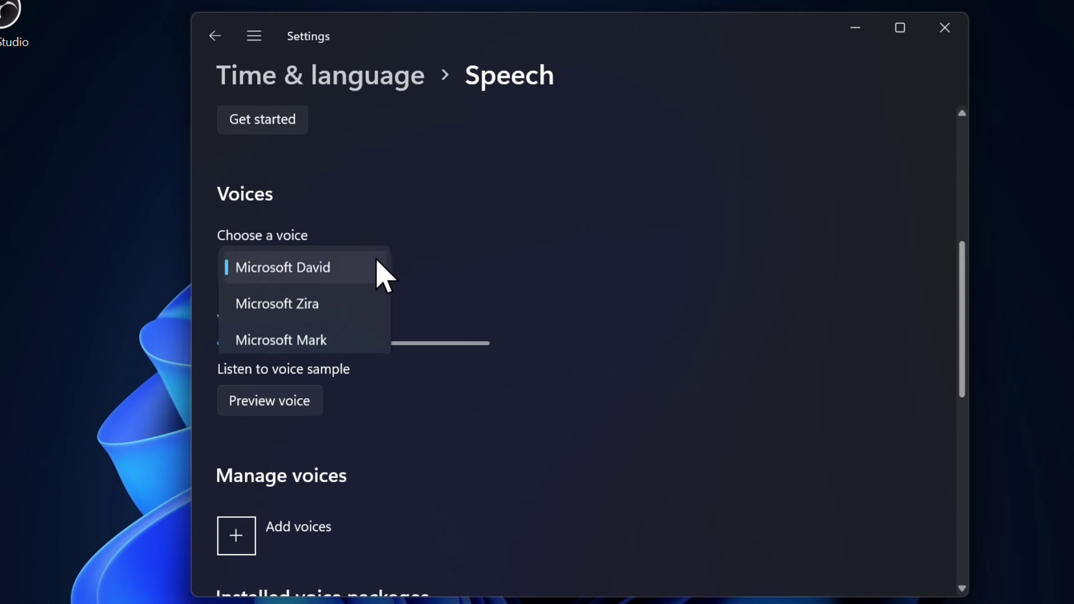
left_click(319, 343)
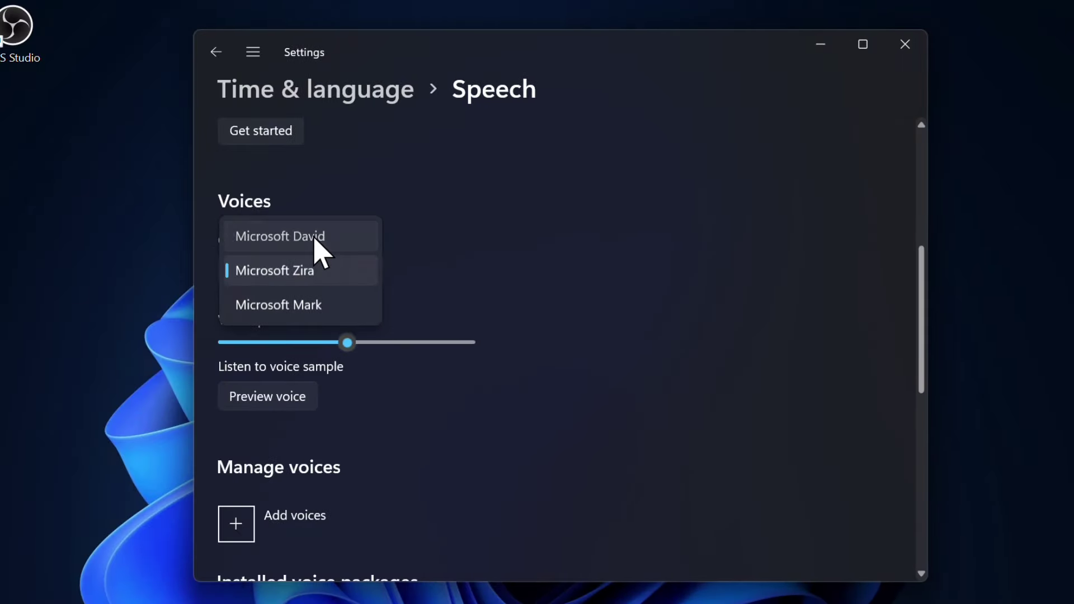
Select Microsoft David, then move Voice speed to the middle and then the maximum.
left_click(321, 243)
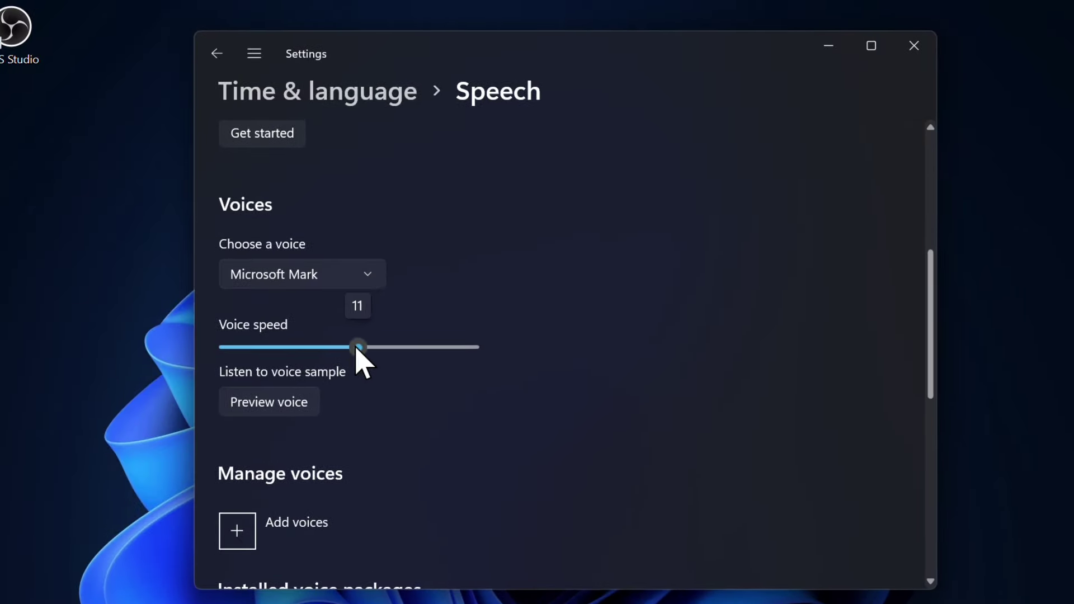
mouse_move(359, 356)
left_mouse_down()
mouse_move(351, 347)
mouse_move(472, 347)
mouse_move(349, 348)
left_mouse_up()
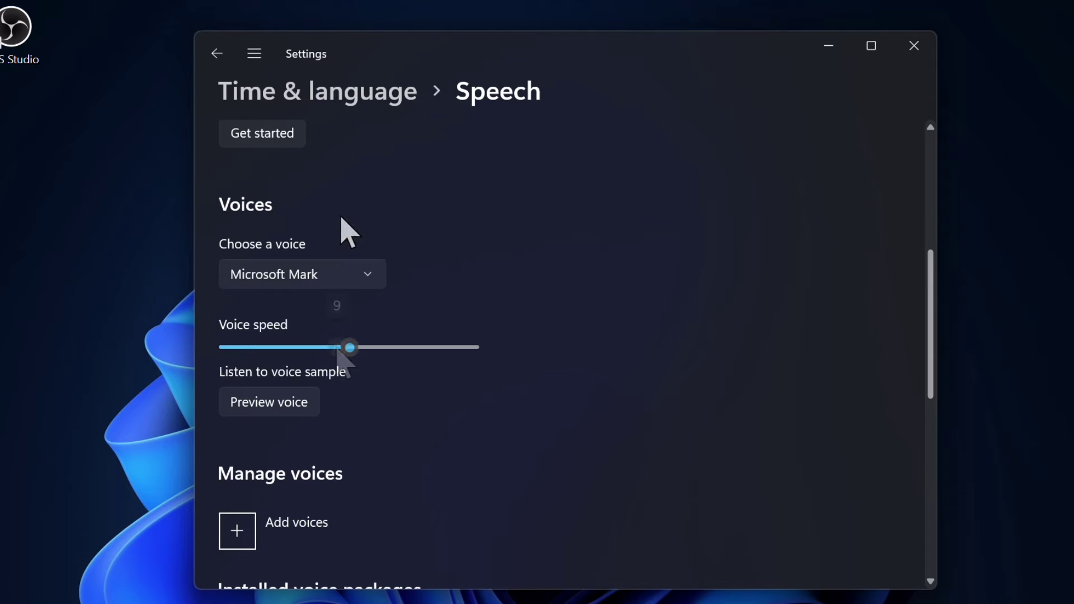
mouse_move(350, 348)
left_mouse_down()
mouse_move(482, 350)
mouse_move(347, 348)
left_mouse_up()
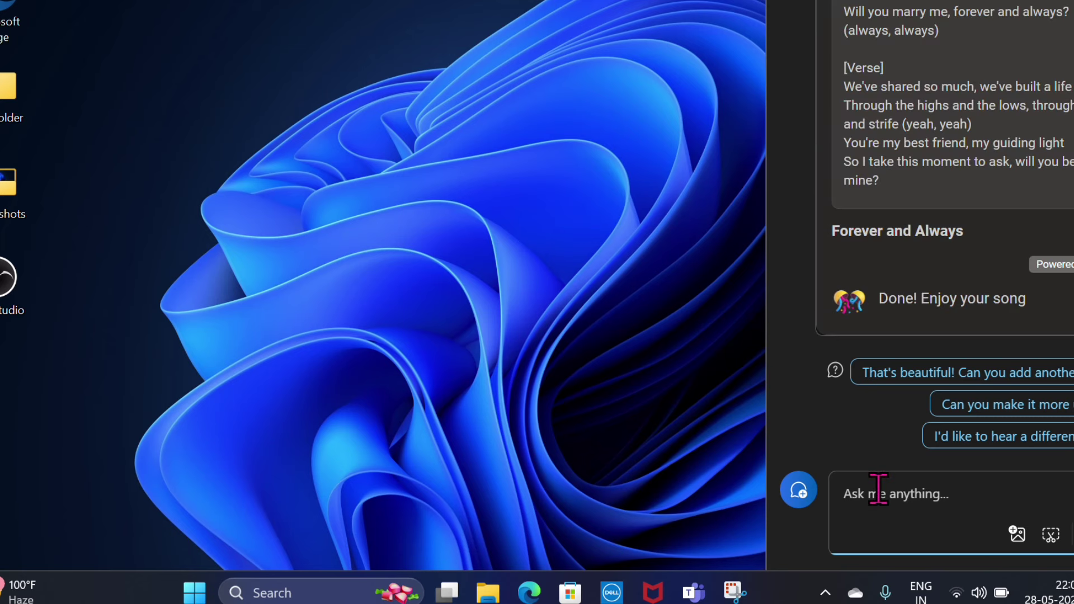
type("Who is t")
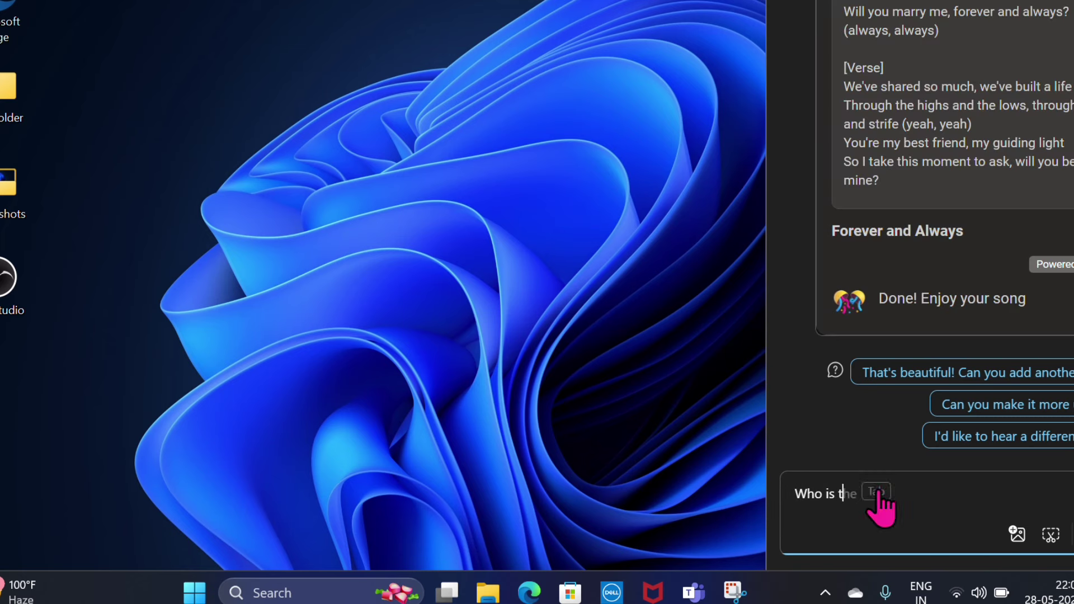
type("imec")
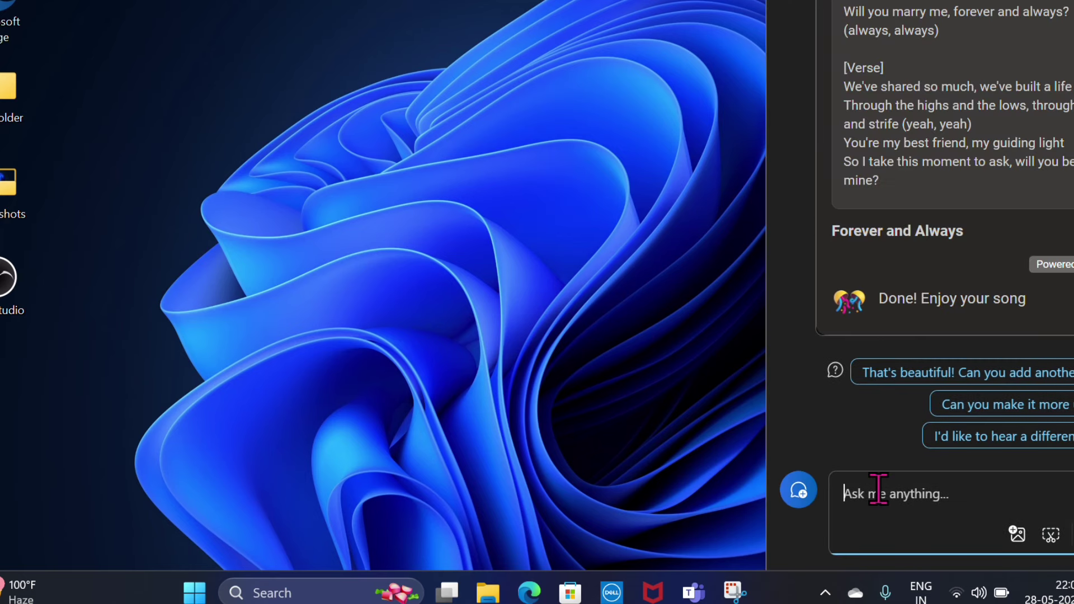
type("ho is time cook?")
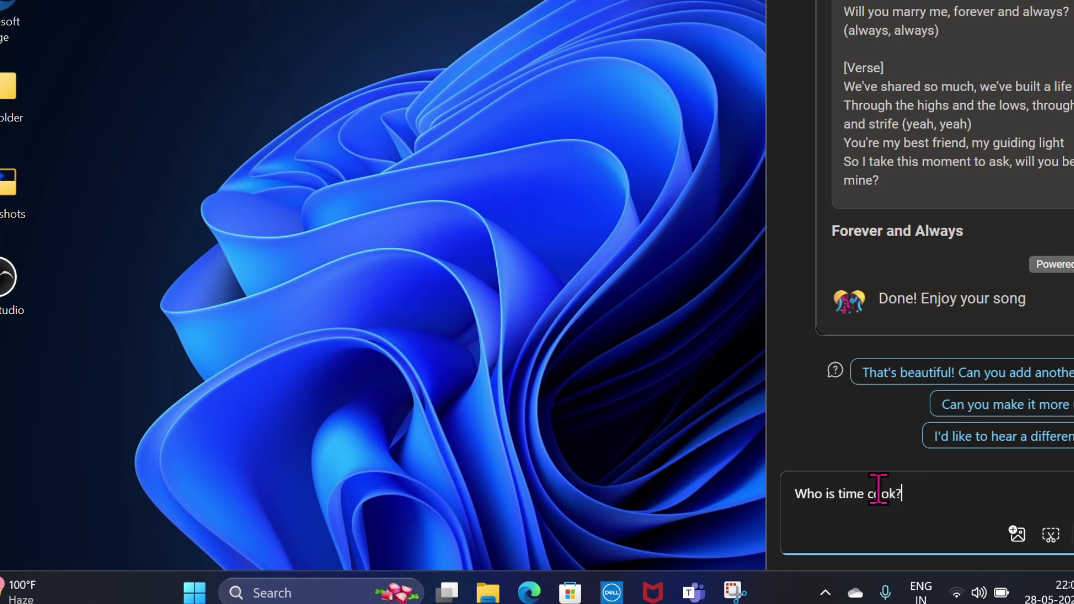
type("W")
Submit the question 'Who is time cook?' in the Copilot chat.
key("Return")
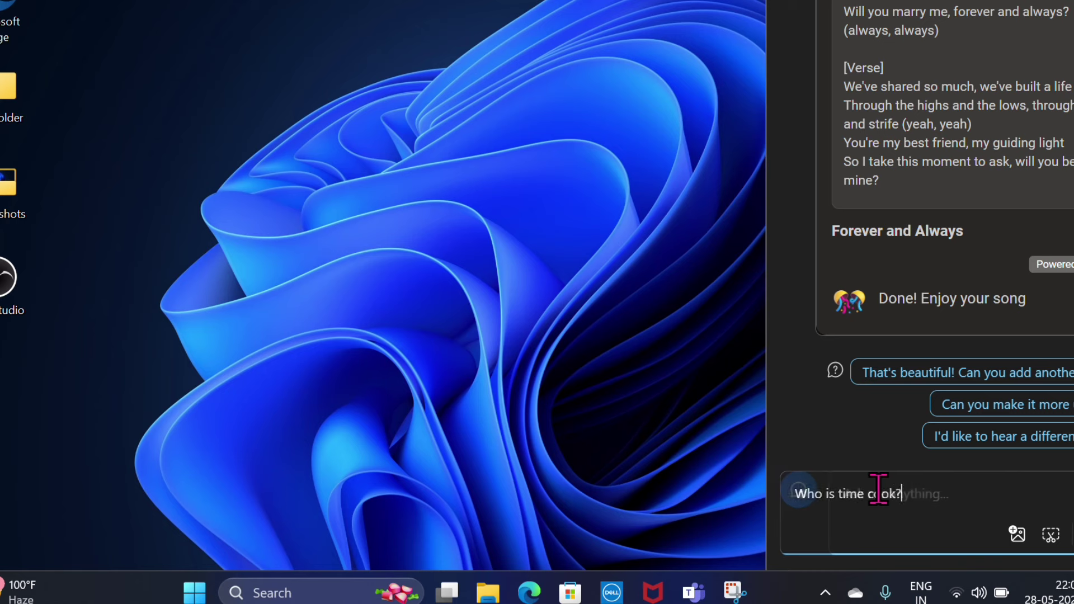
type("ho is time cook")
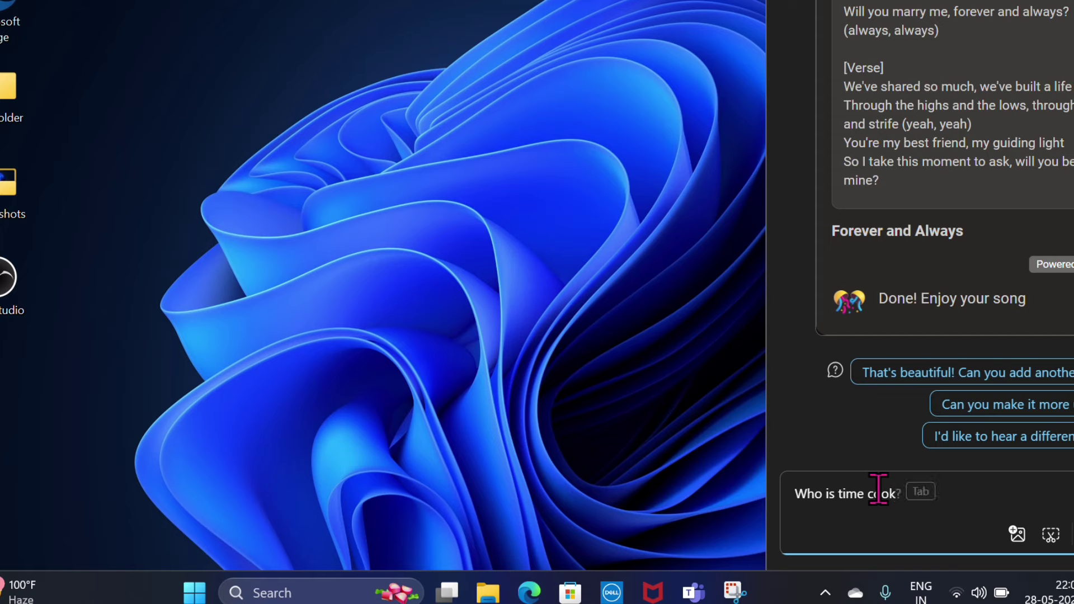
key("Return")
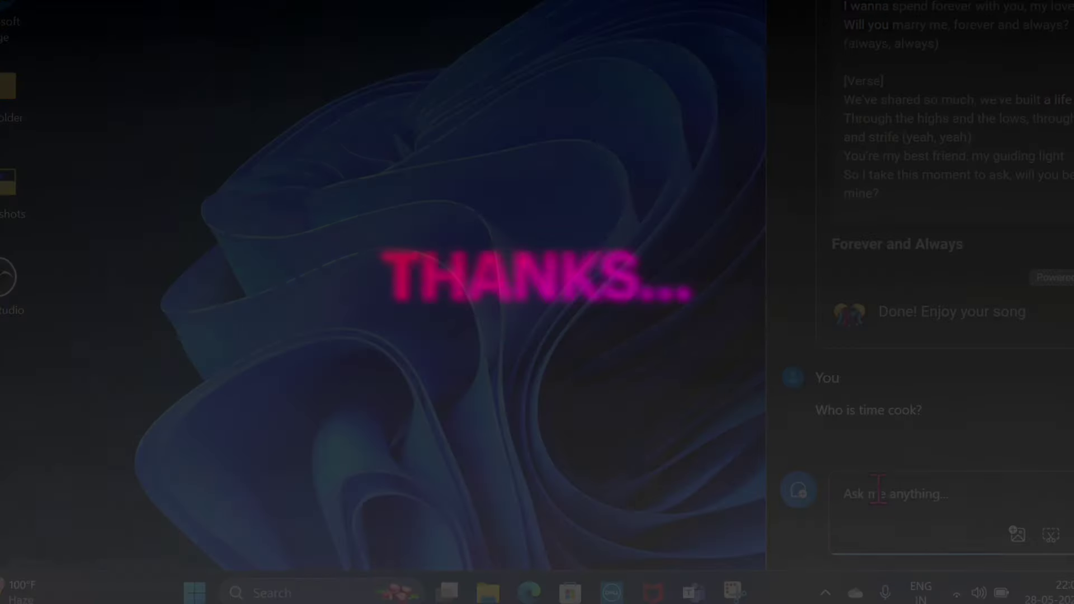